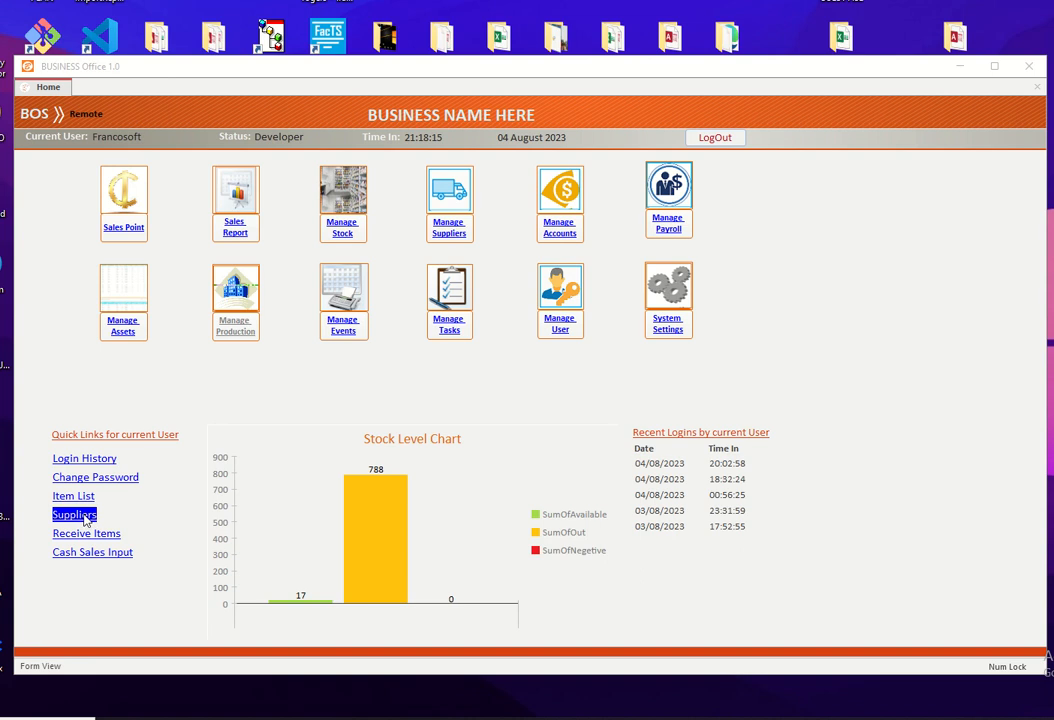
Step: Open the supplier details and start receiving a new invoice for MARKOFF LIMITED
click(75, 515)
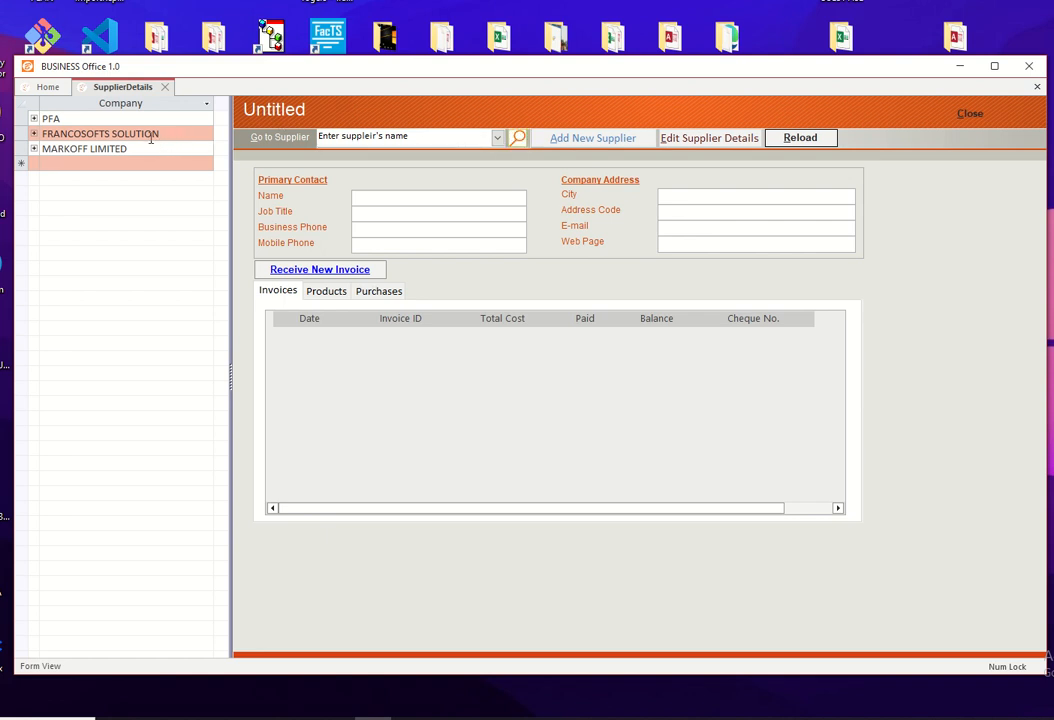
click(121, 134)
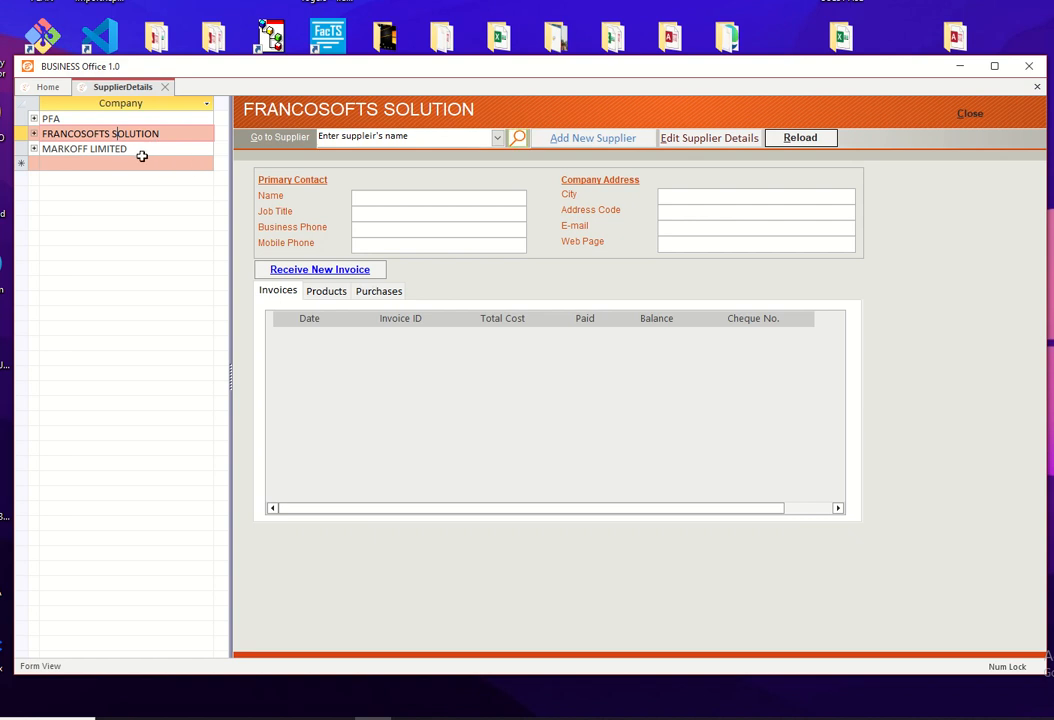
click(138, 149)
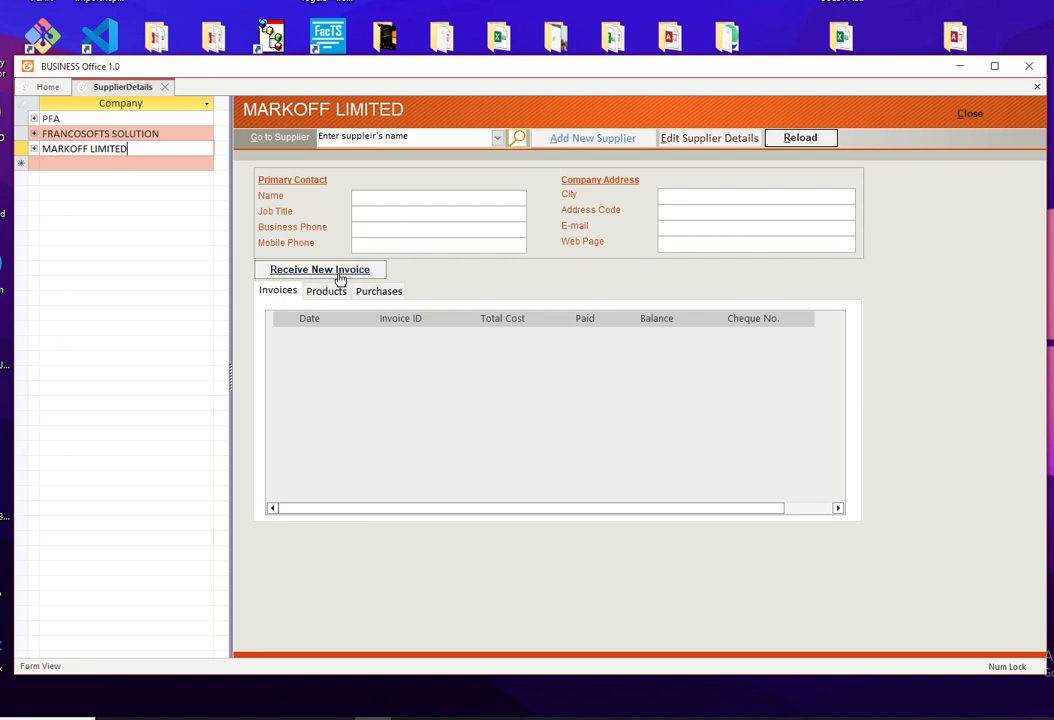
click(340, 279)
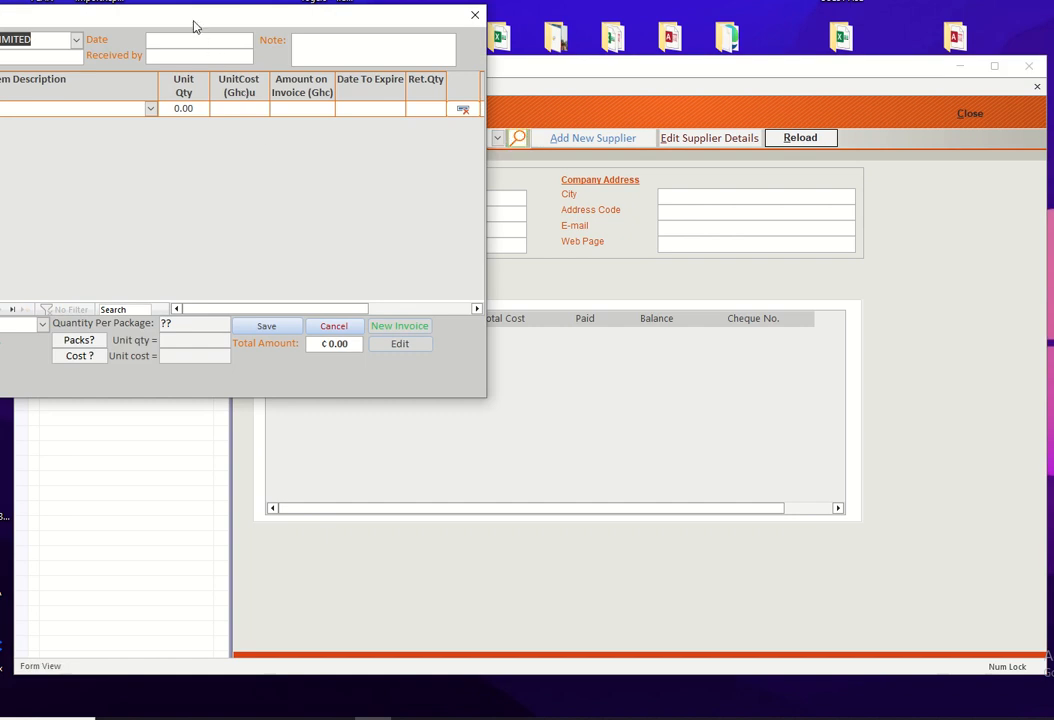
drag(195, 27, 436, 83)
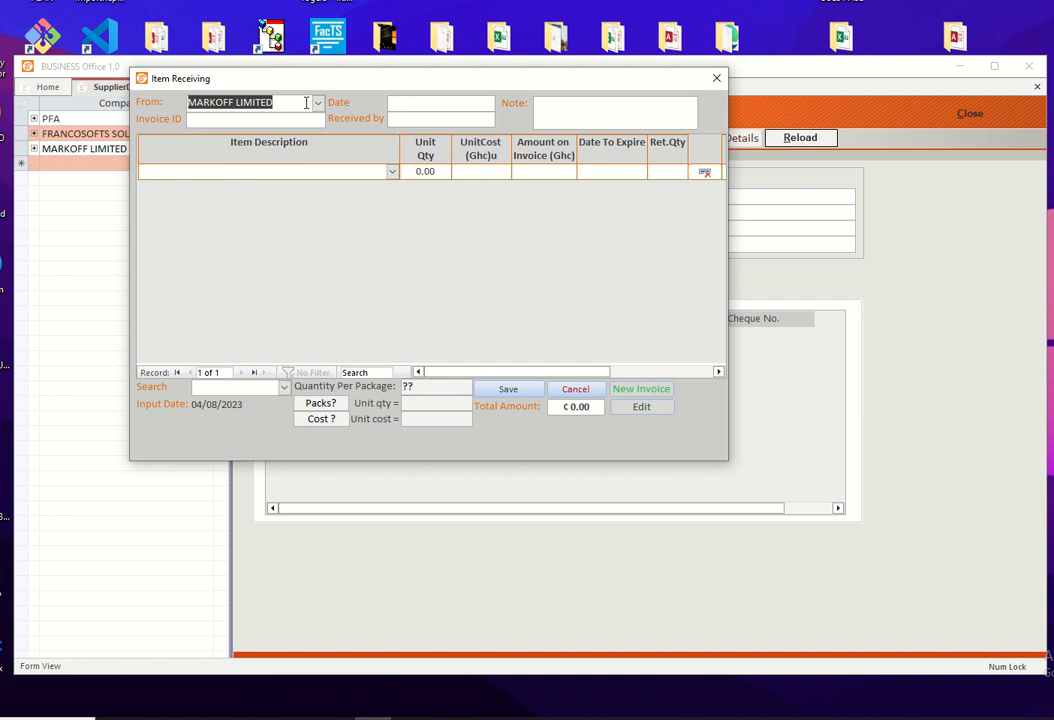
Step: Fill in the invoice header with invoice ID 125484, today's date 04/08/2023 and the receiving person's name
click(271, 121)
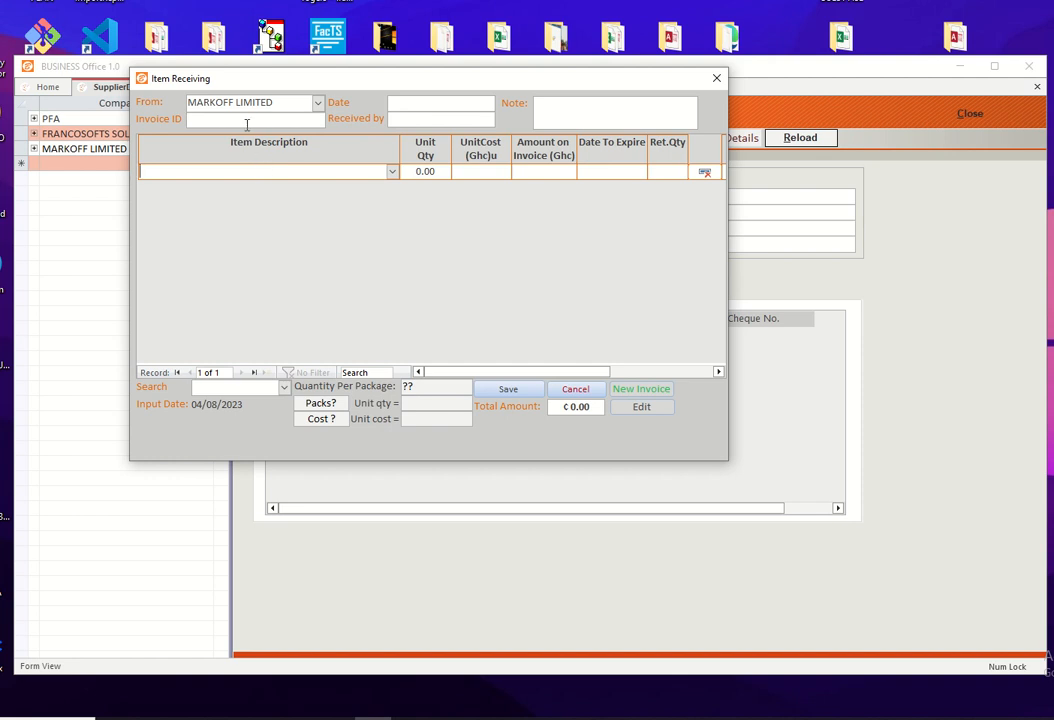
click(246, 122)
text(125484)
key(Tab)
click(503, 104)
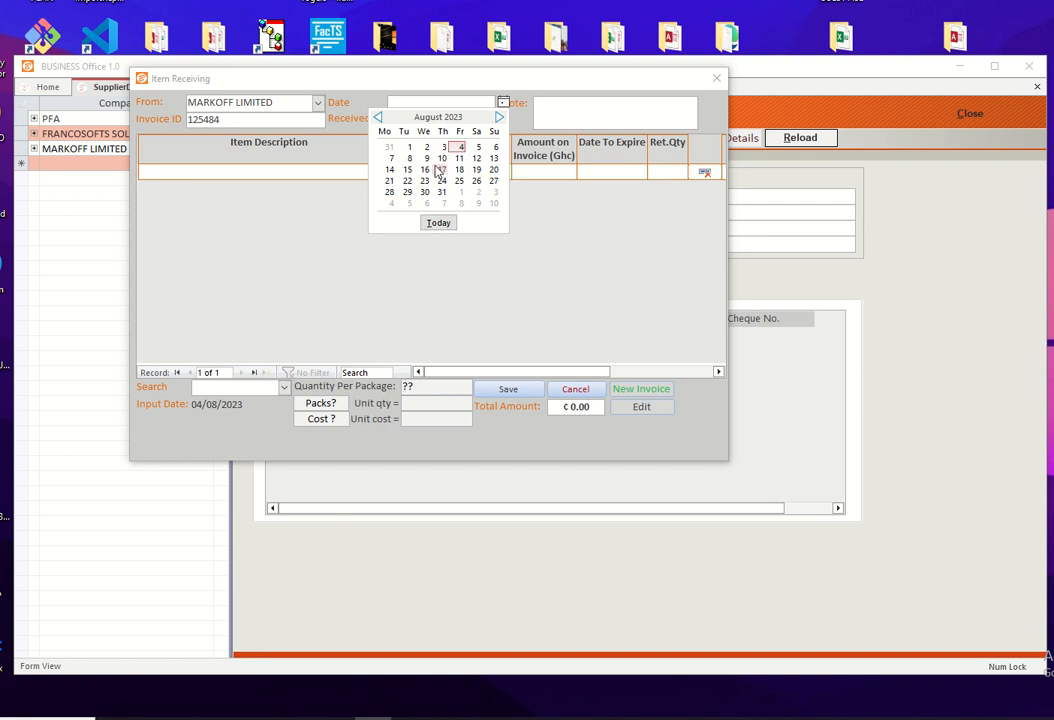
click(438, 222)
key(Tab)
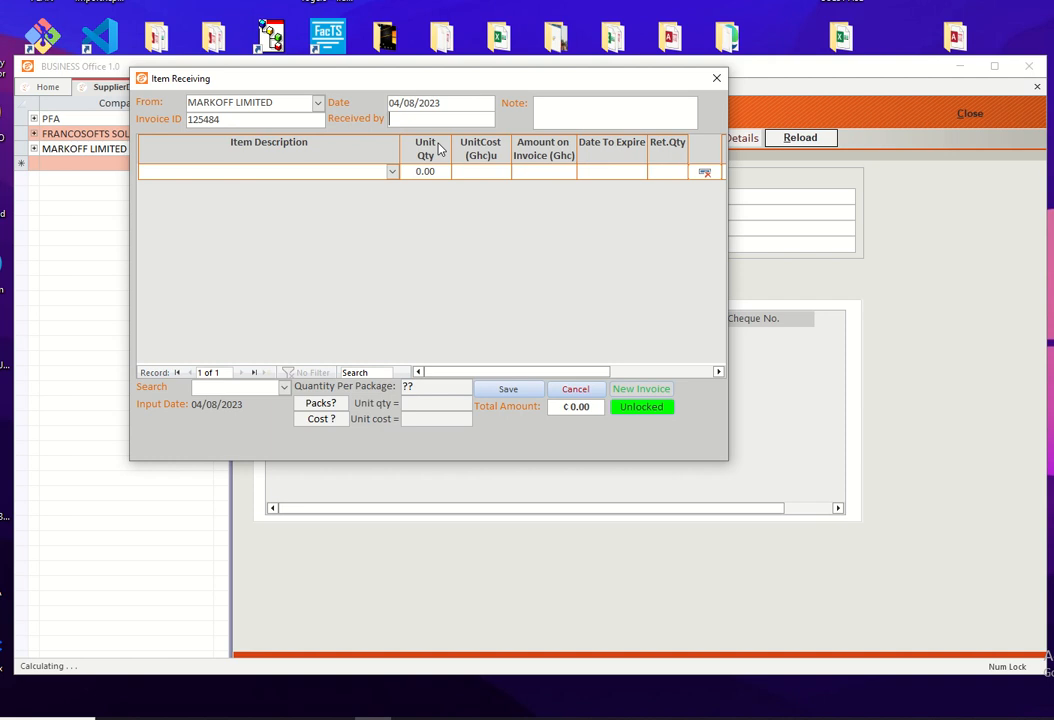
text(franco)
click(434, 108)
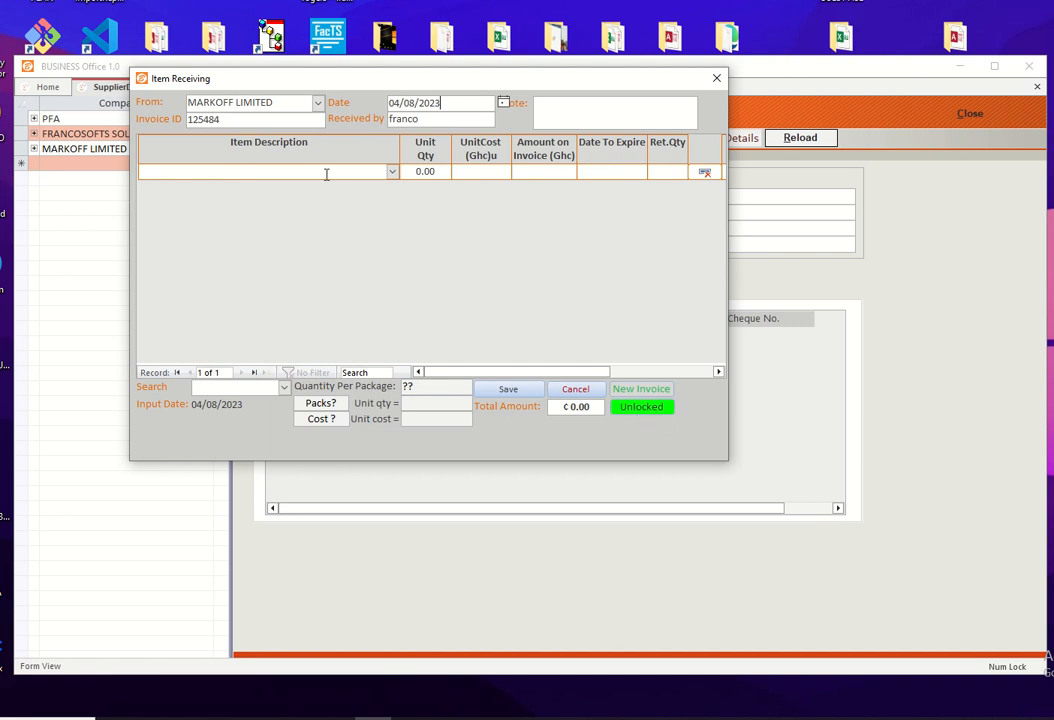
Step: Add GANA BALM BIG SIZE as the first invoice item with a quantity of 10 and a unit cost of 15
click(258, 171)
text(g)
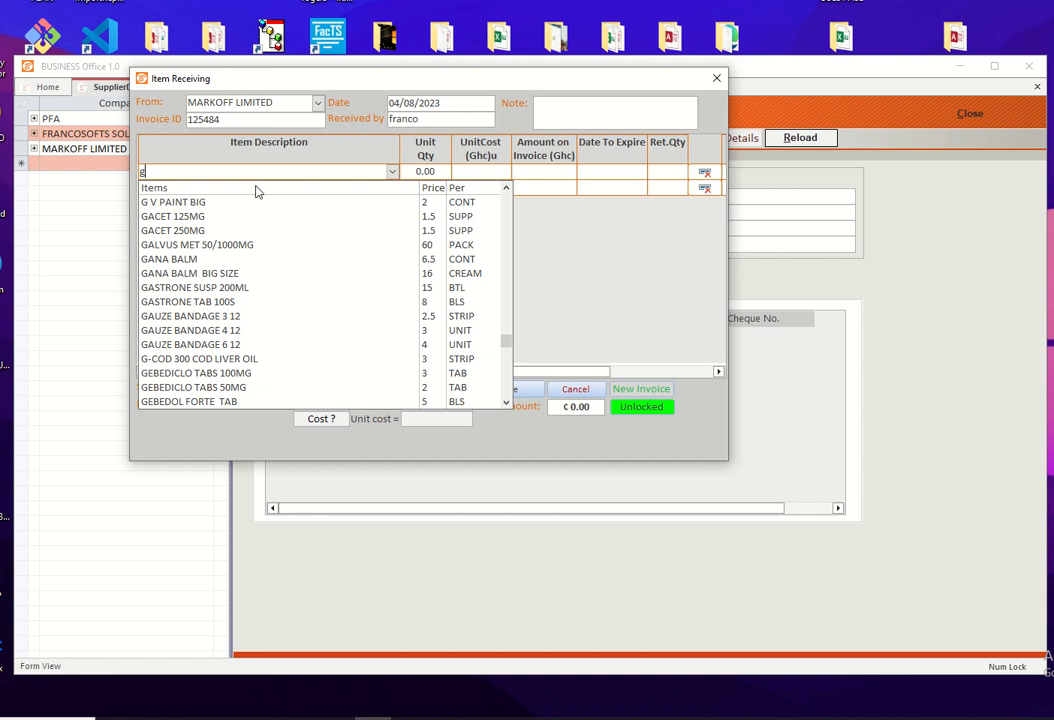
click(200, 274)
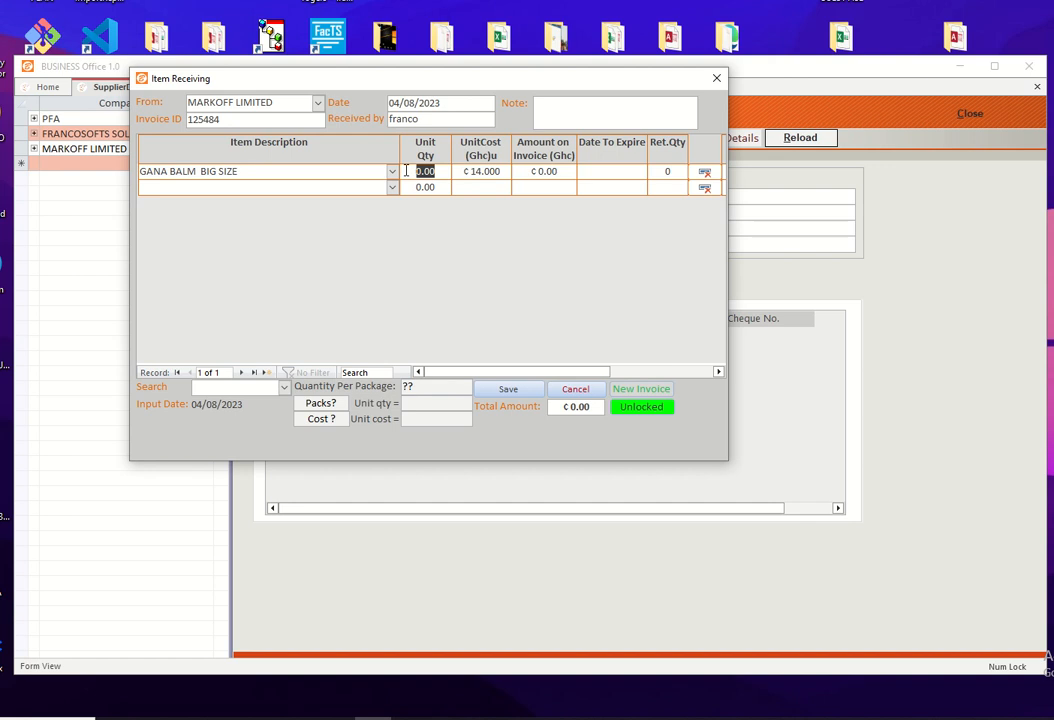
text(10)
key(Tab)
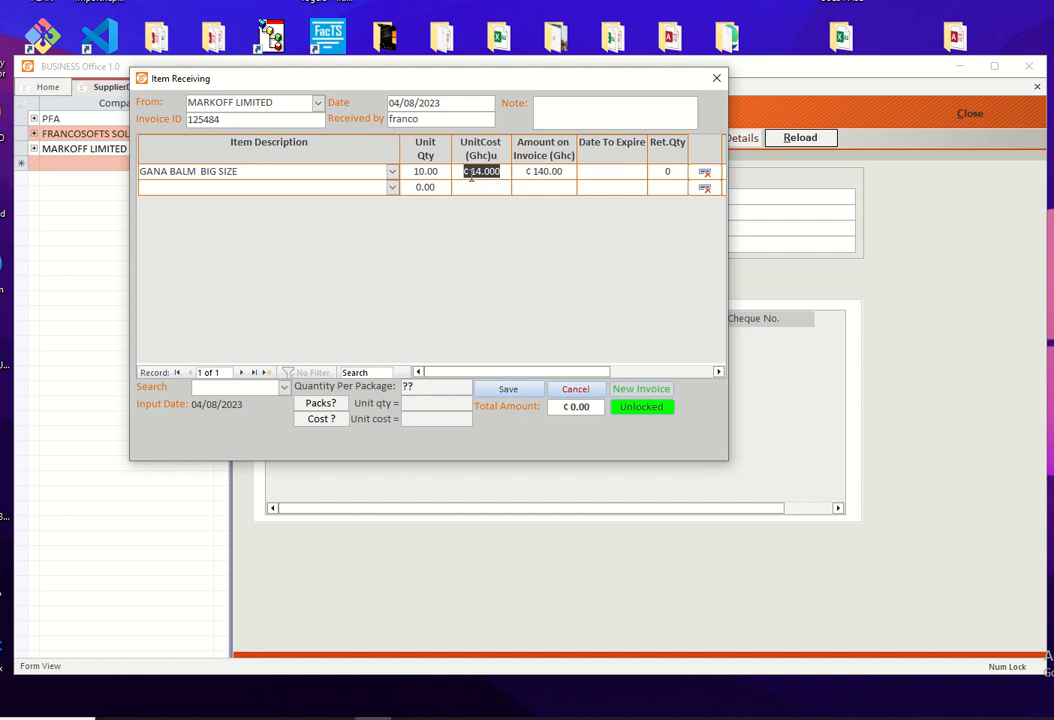
text(15)
key(Tab)
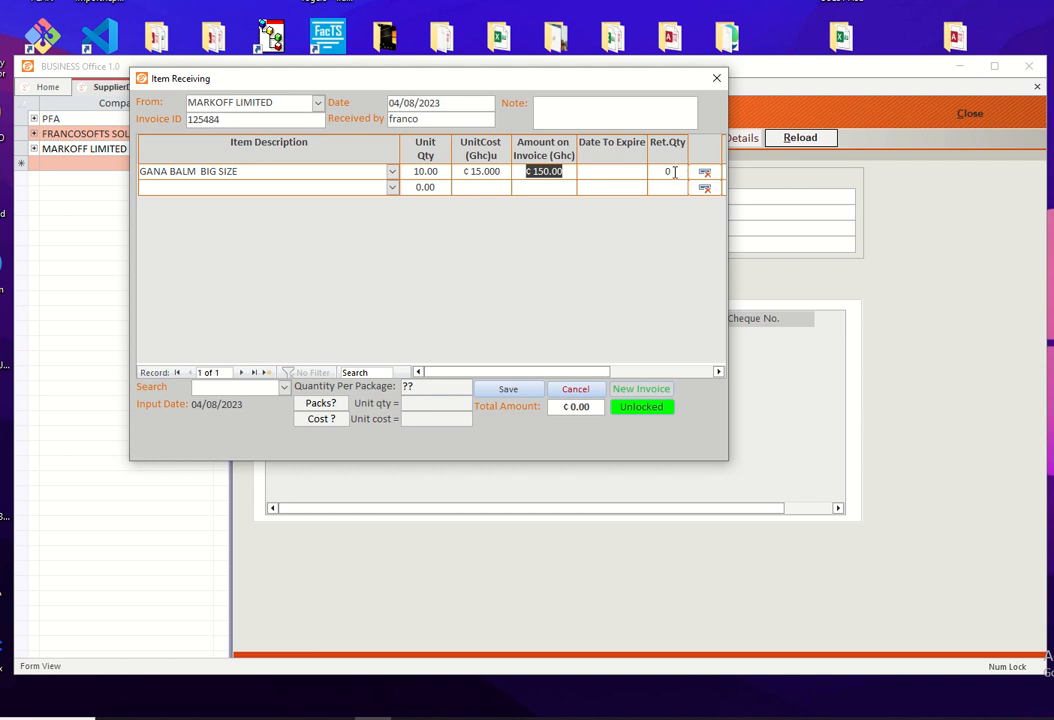
Step: Add HABINATE 60 as the second invoice item with a quantity of 50
click(326, 187)
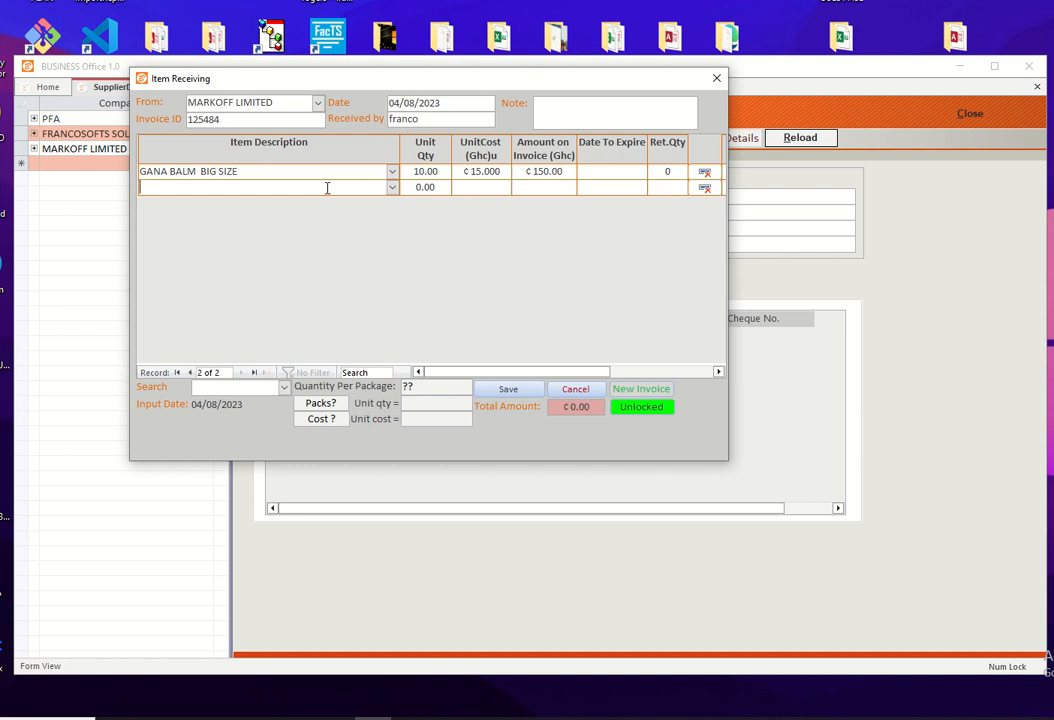
text(h)
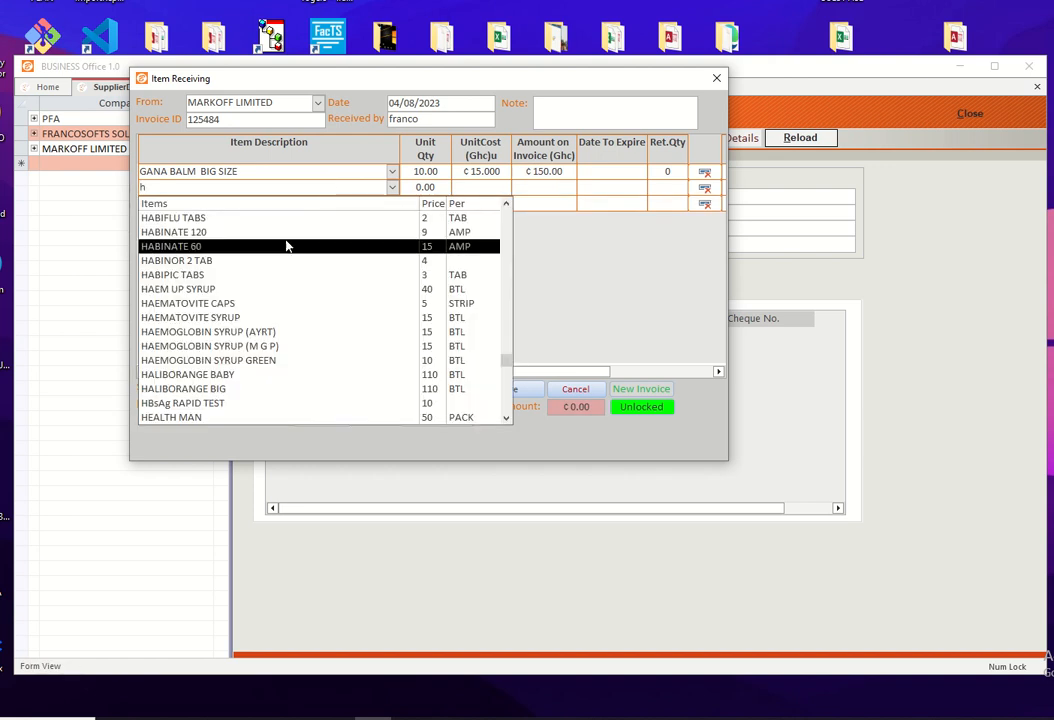
click(286, 246)
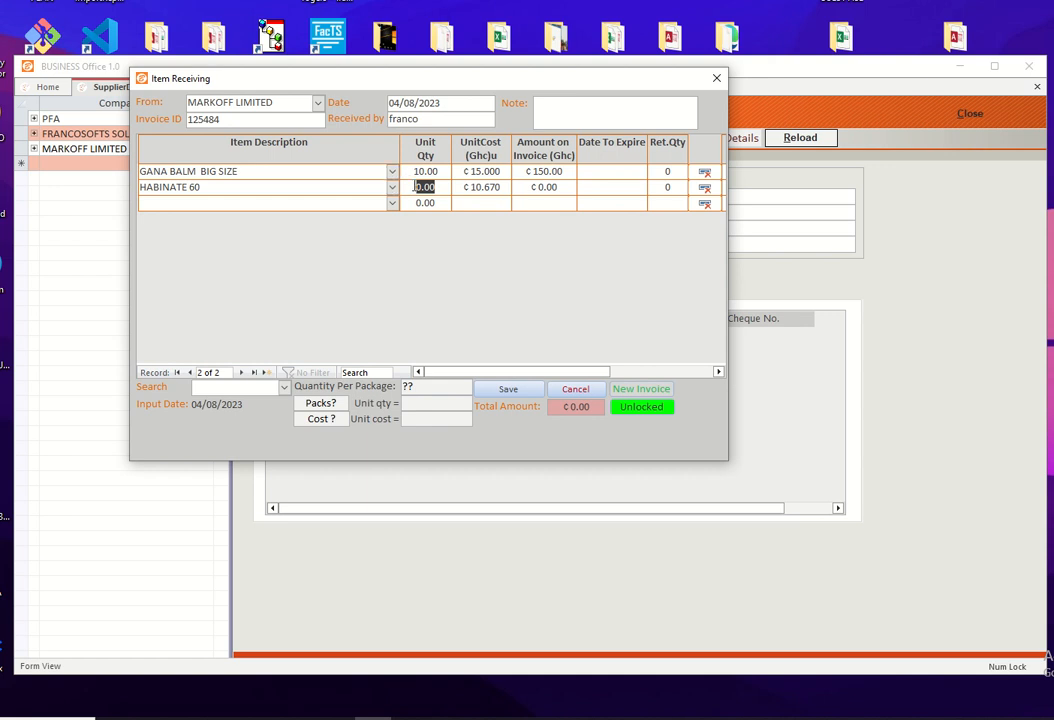
text(50)
Step: Save the received invoice and close the item receiving form
click(479, 201)
click(526, 391)
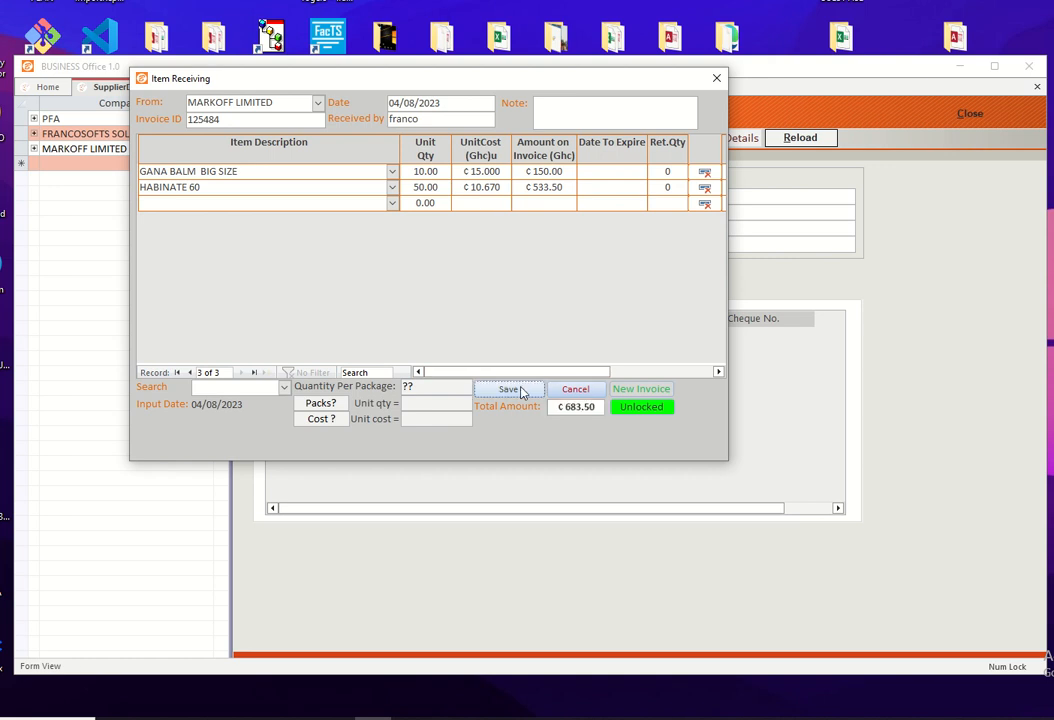
click(716, 79)
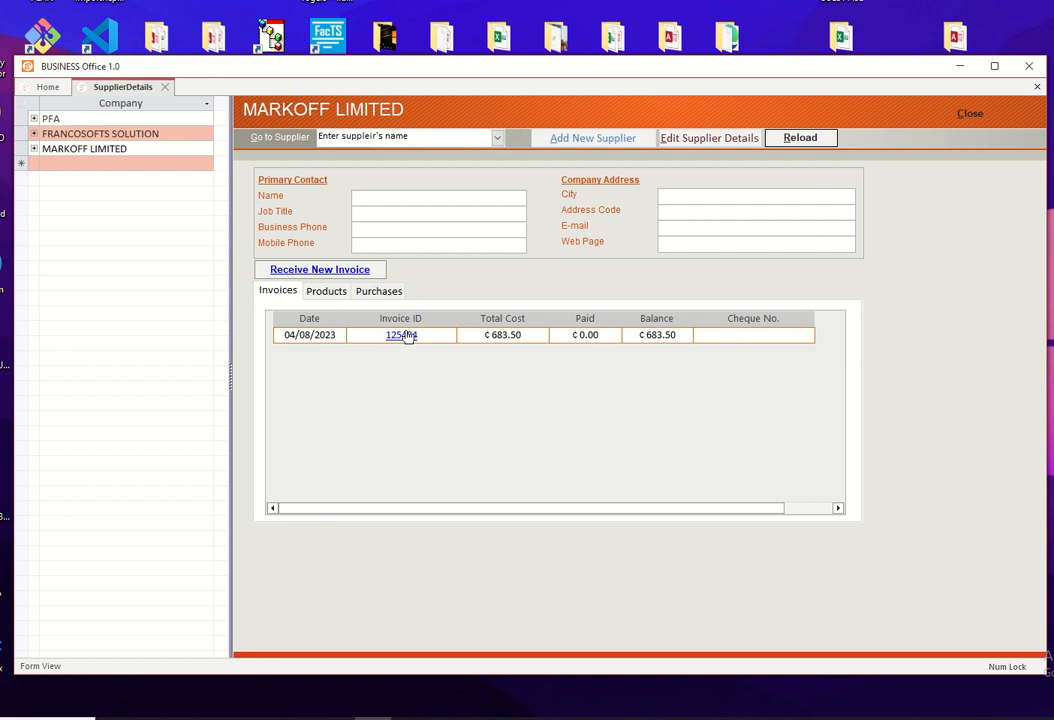
Step: Reopen invoice 125484 from MARKOFF LIMITED's invoice list and unlock it for editing
click(404, 335)
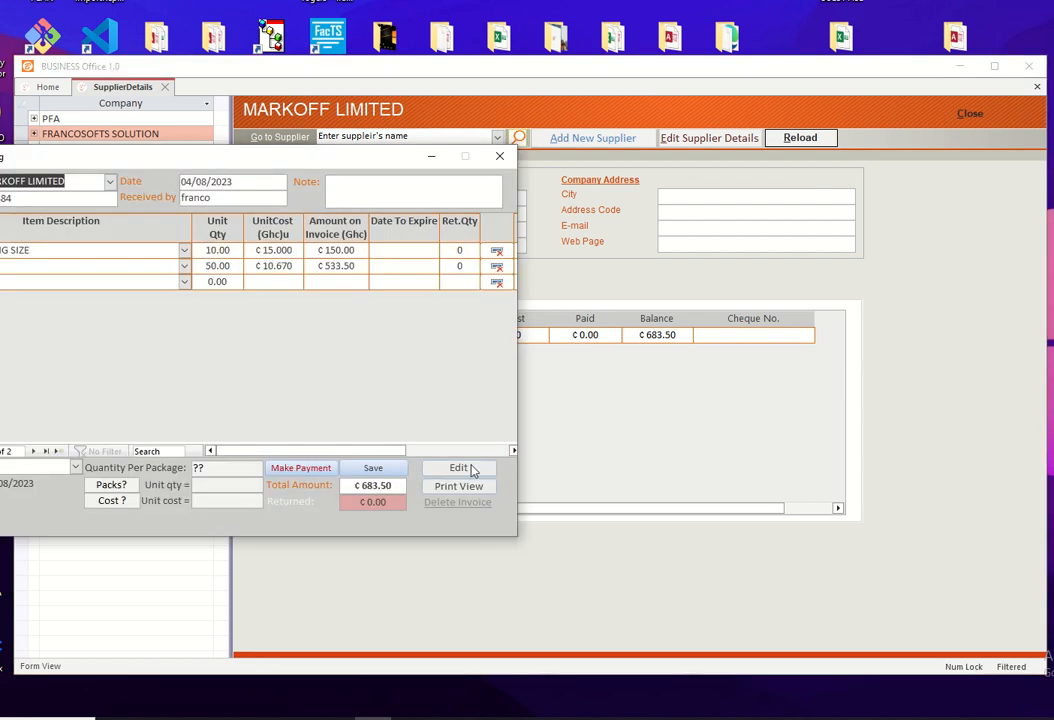
click(466, 468)
drag(360, 165, 506, 162)
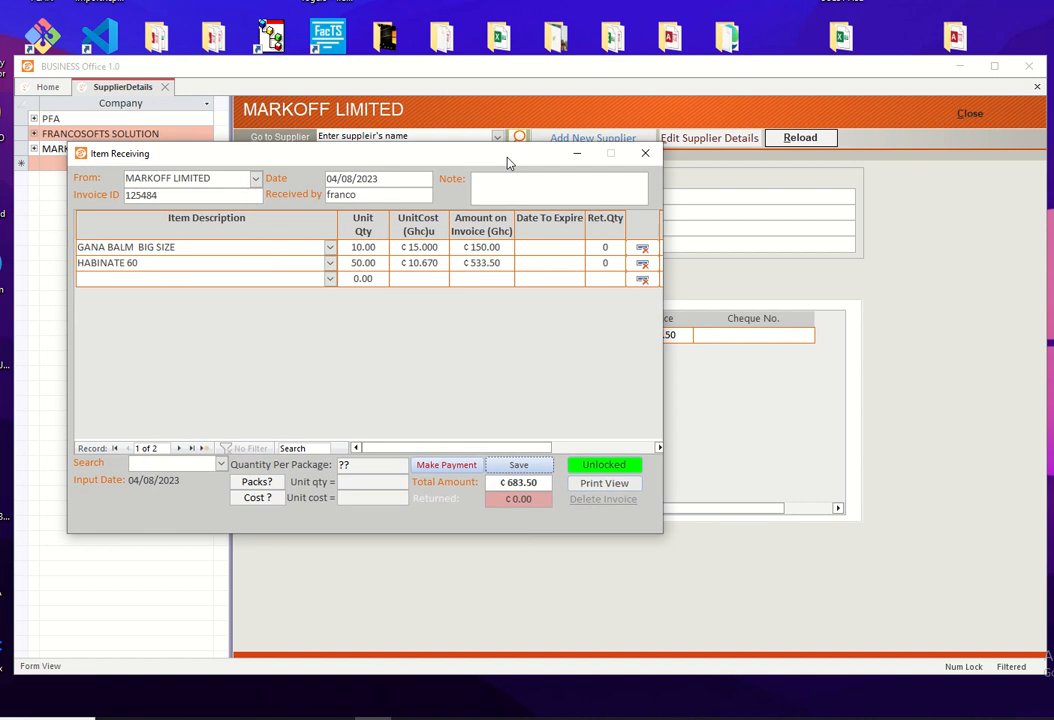